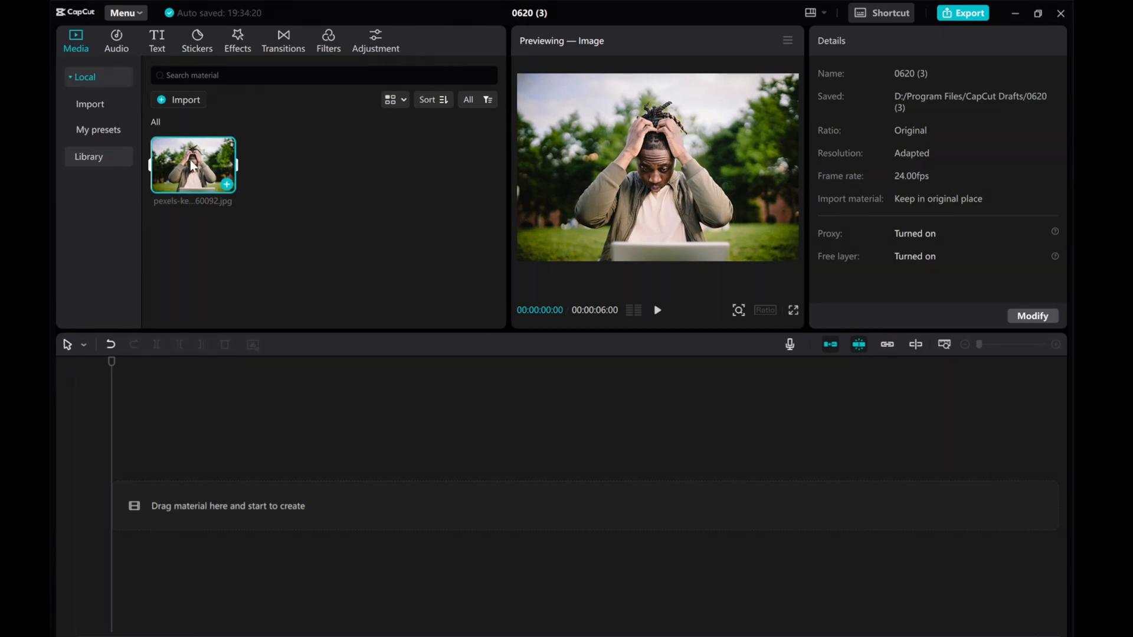
Step: Place the imported photo on the timeline as a six-second clip and select it
mouse_move(194, 165)
left_mouse_down()
mouse_move(215, 500)
mouse_move(199, 501)
left_mouse_up()
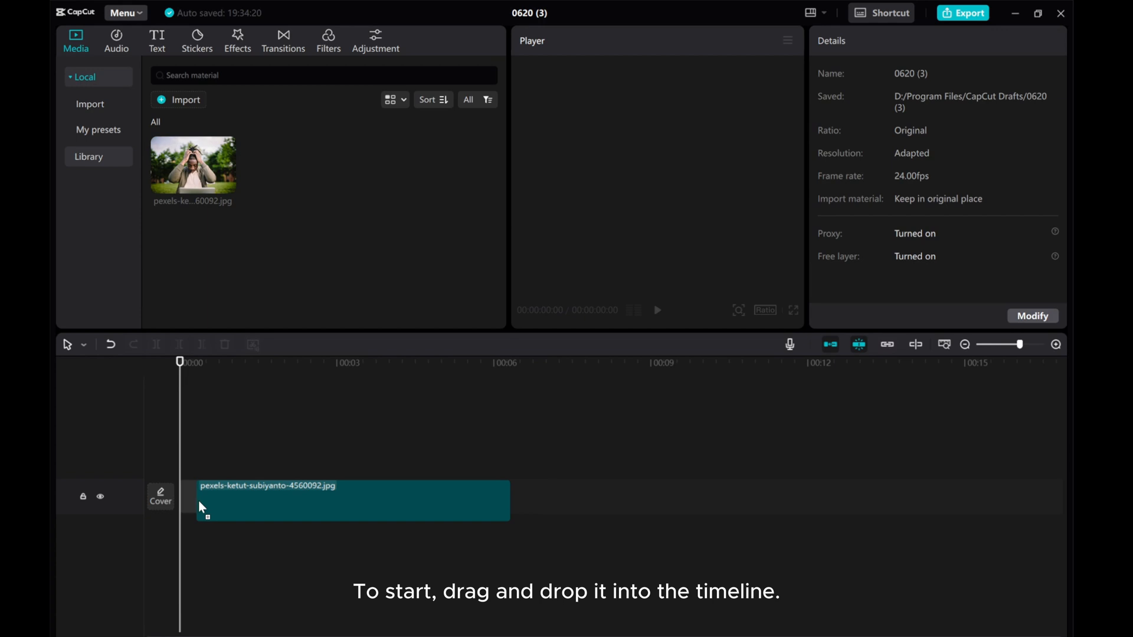
left_click(247, 502)
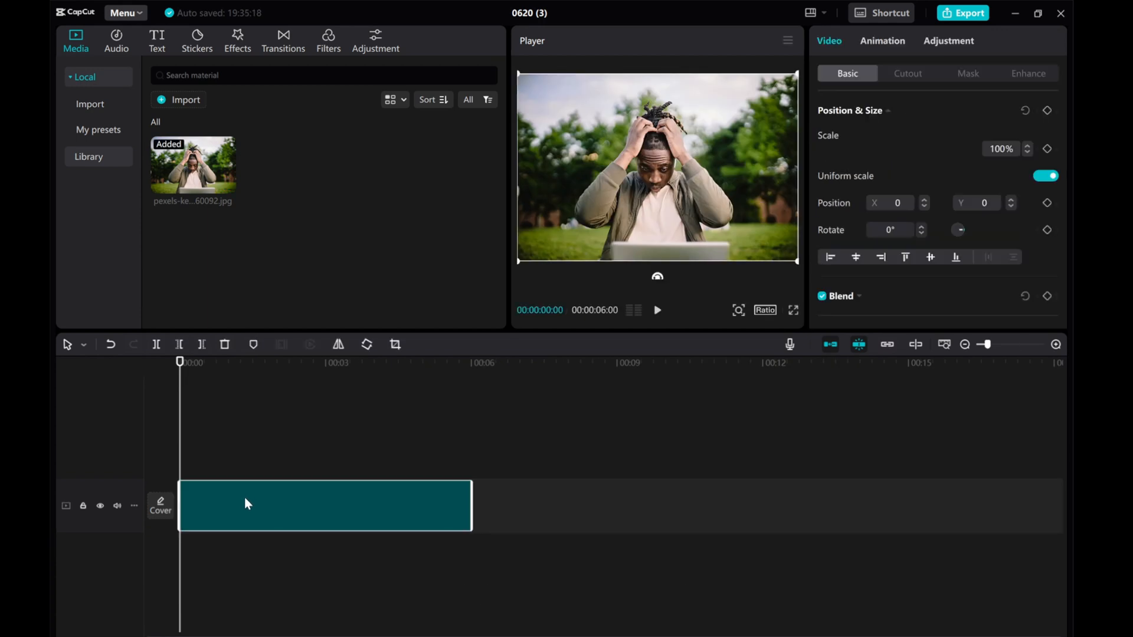
Step: Search the video effects using the recent 'match' query to find Quick Math
left_click(235, 43)
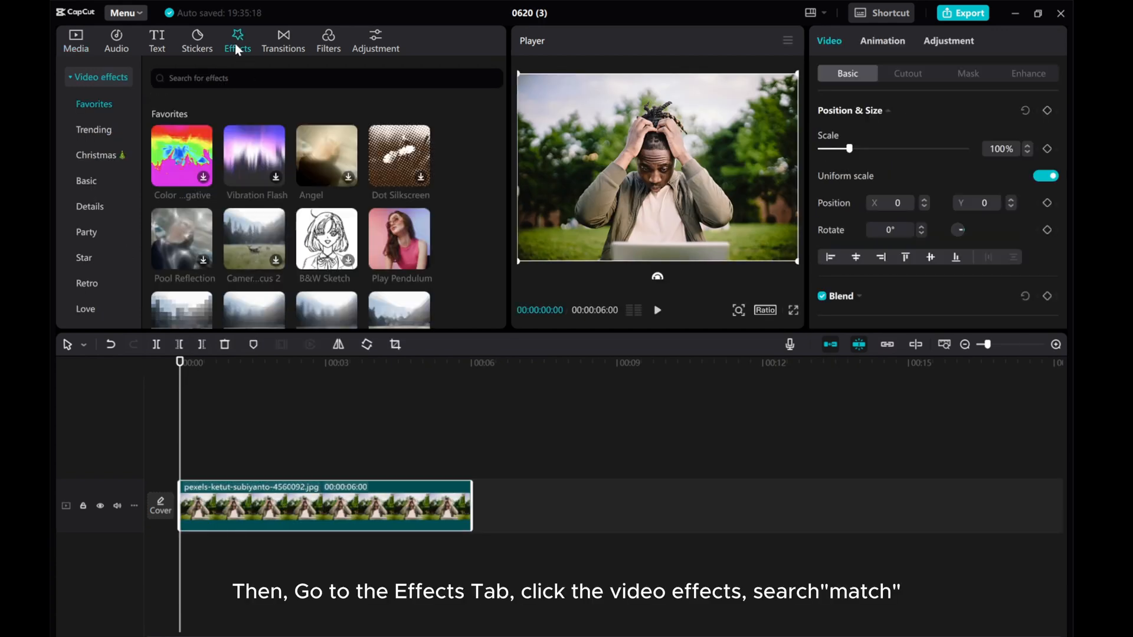
left_click(94, 79)
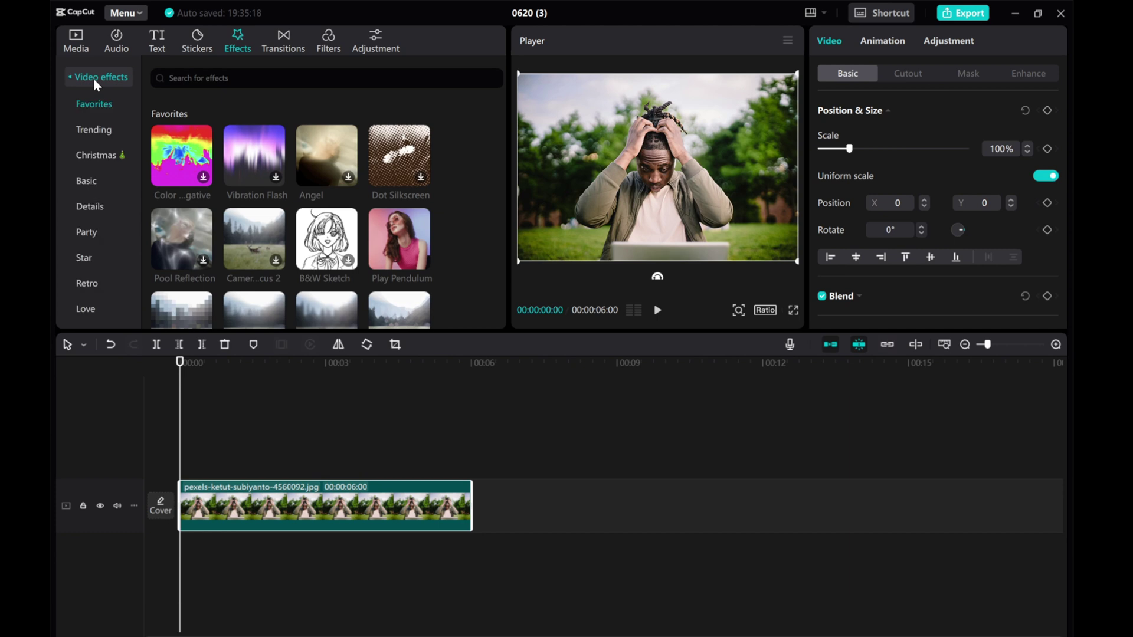
left_click(203, 79)
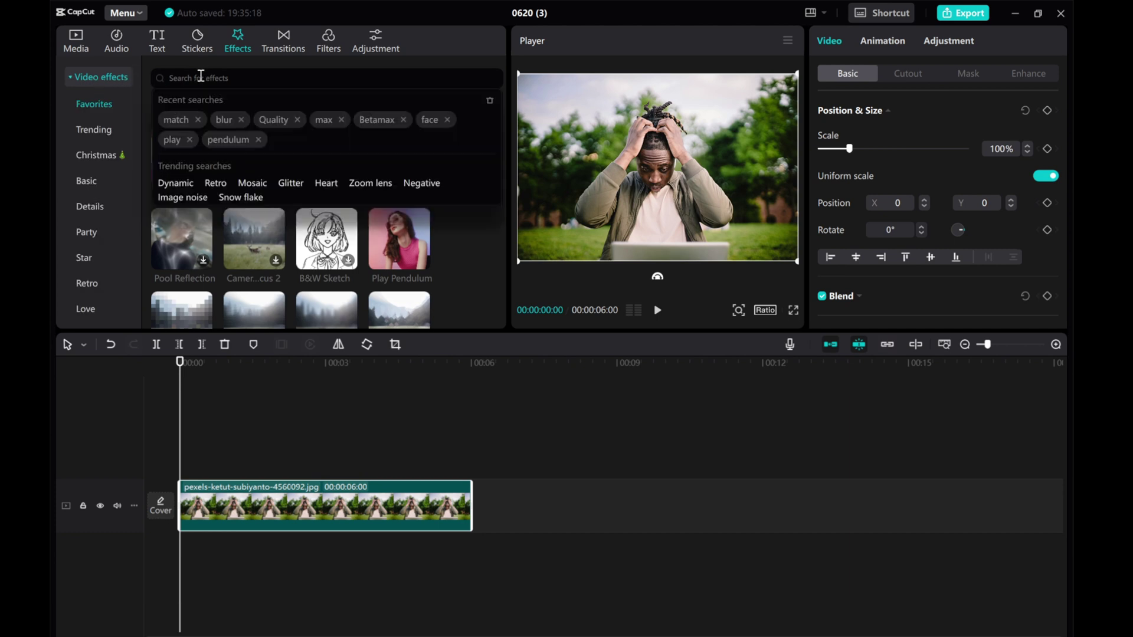
left_click(178, 120)
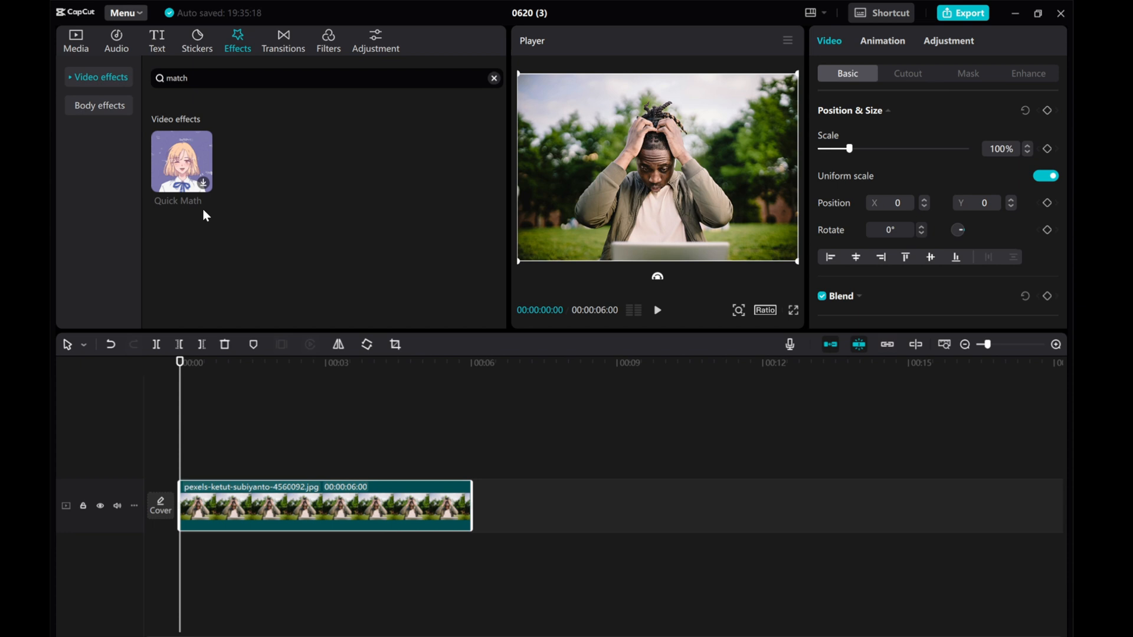
mouse_move(182, 161)
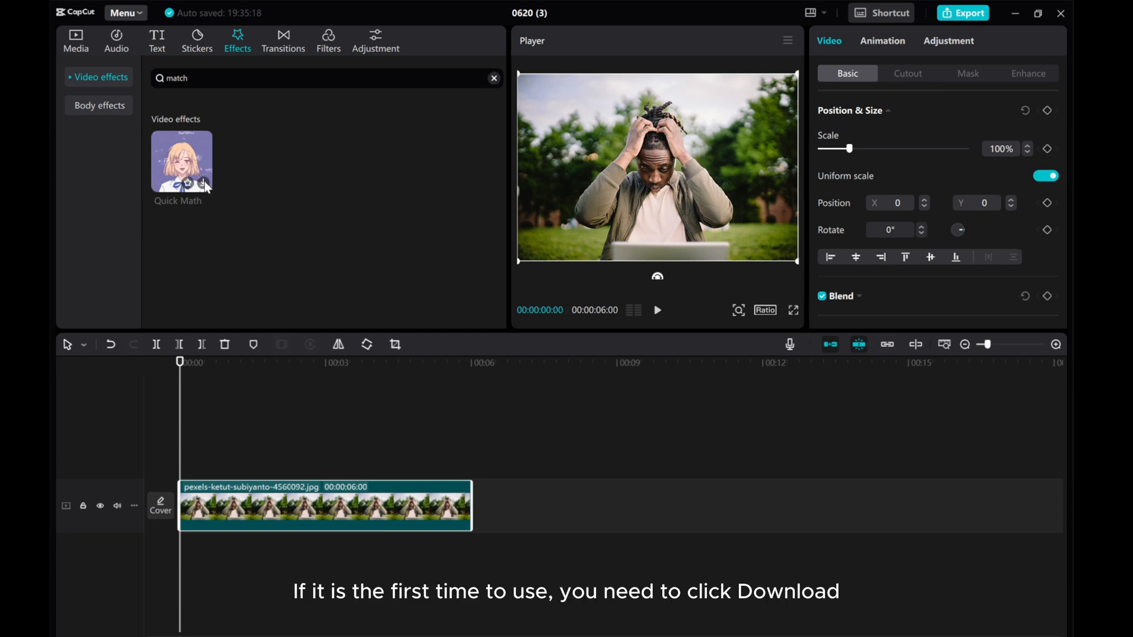
Step: Download the Quick Math effect and add it to a track above the photo
left_click(206, 187)
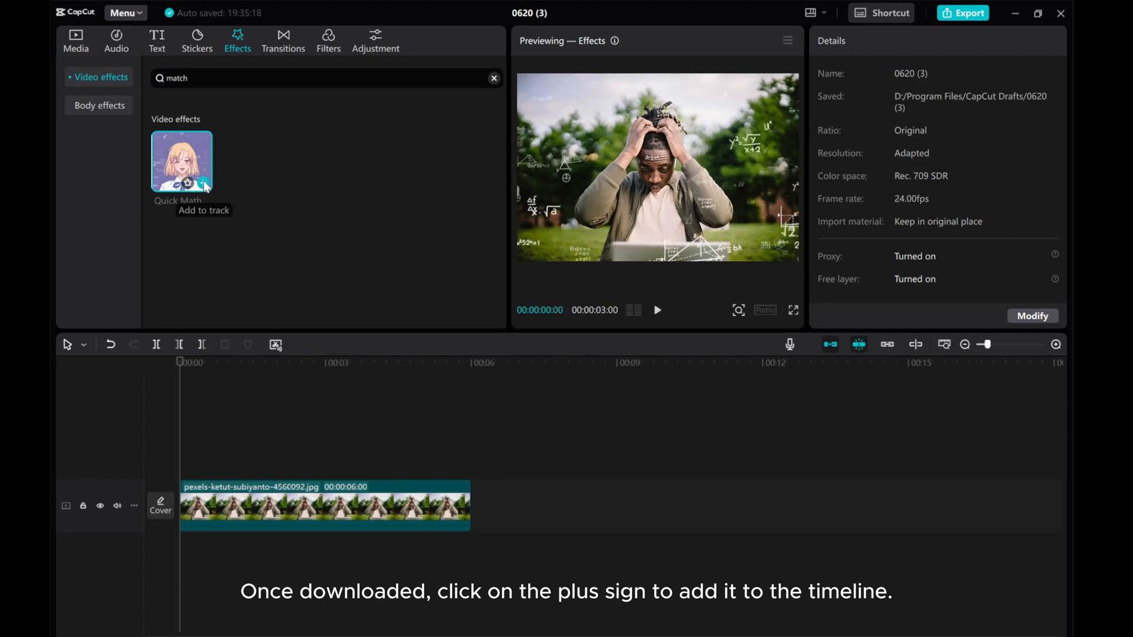
left_click(206, 186)
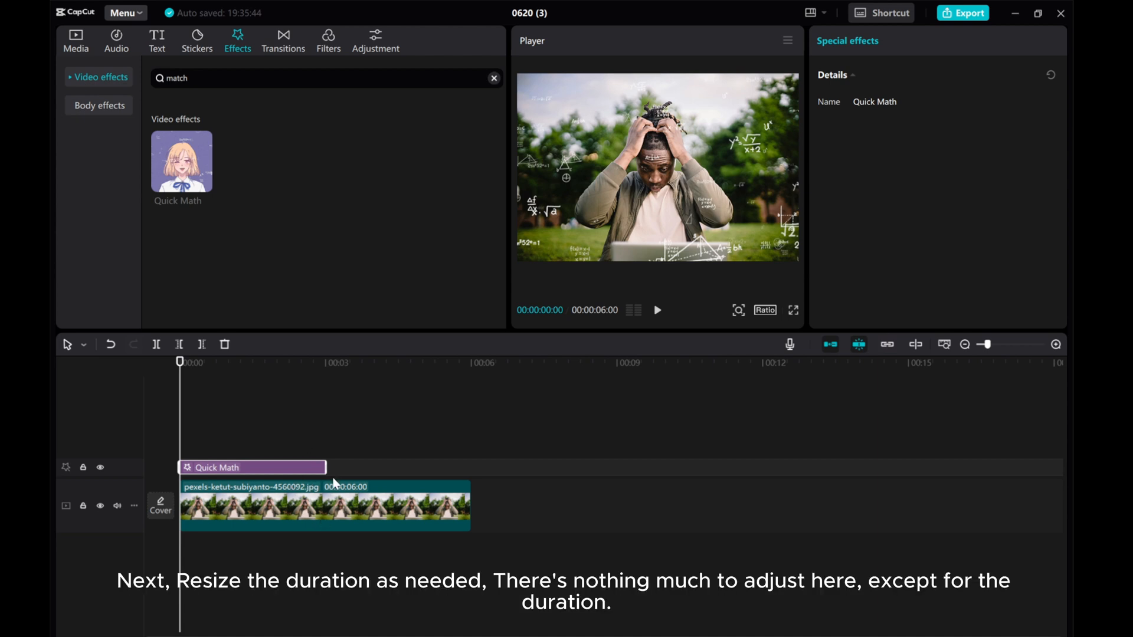
Step: Stretch the Quick Math effect clip to span the full six-second photo
left_click_drag(327, 468, 471, 488)
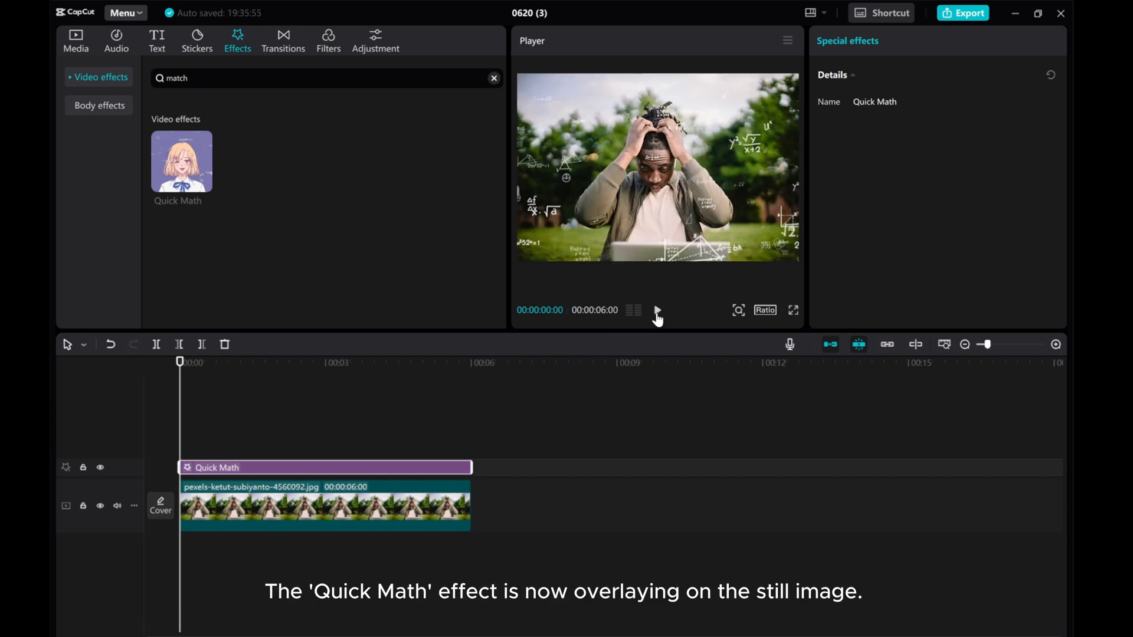
Step: Play the preview with the Quick Math overlay, then replay it from the start
left_click(657, 311)
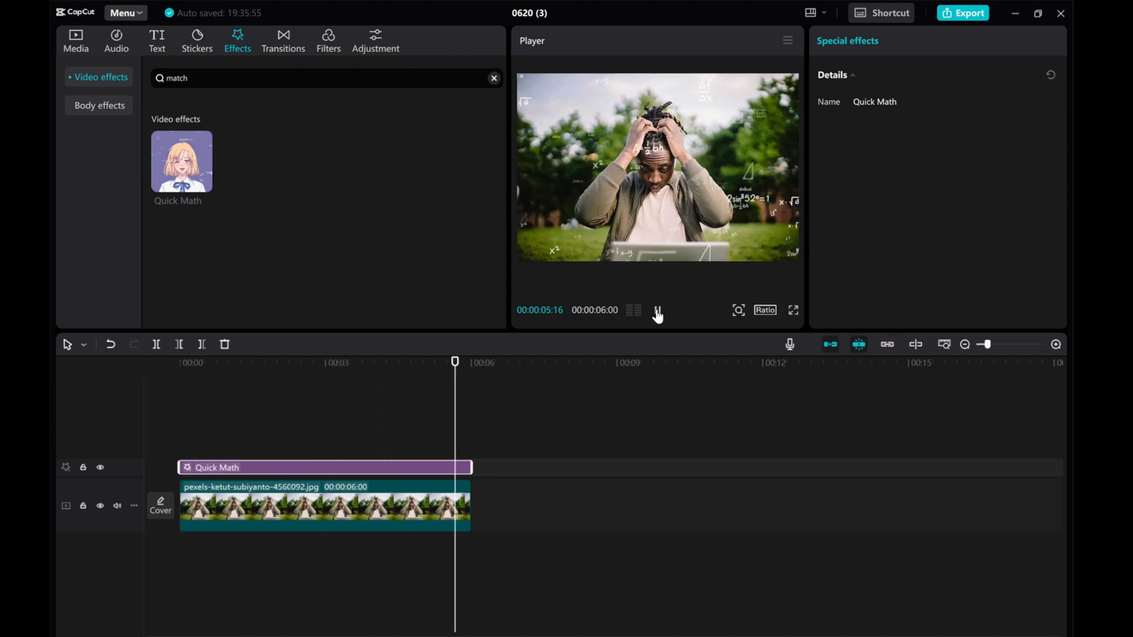
left_click(658, 313)
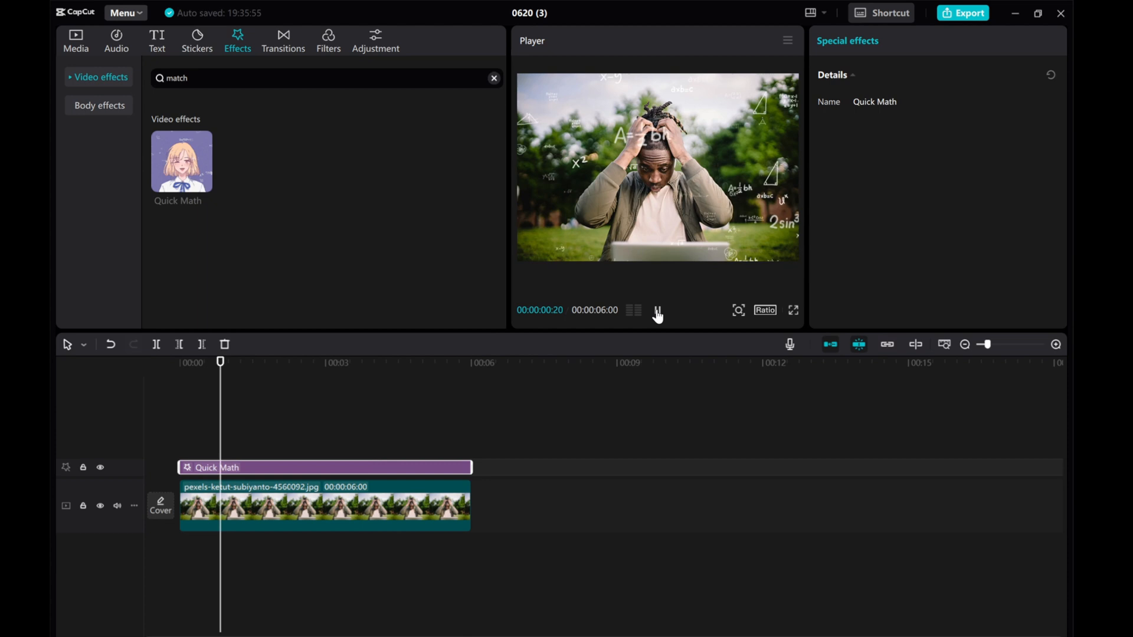